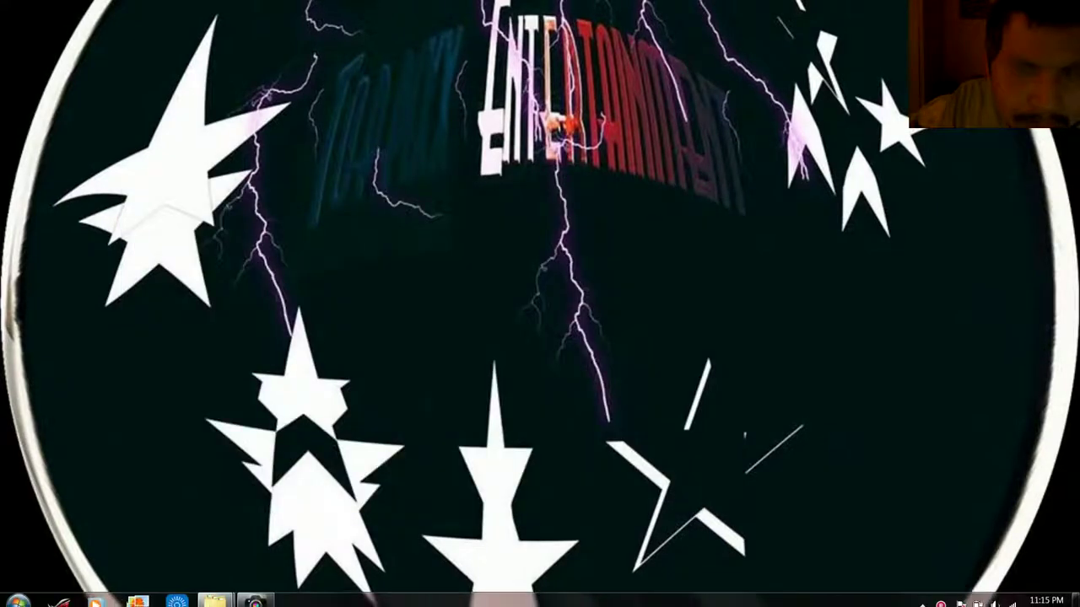
# Bring the PaintShop Pro window showing the 1 Riel Dollar design to the front
pyautogui.click(216, 594)
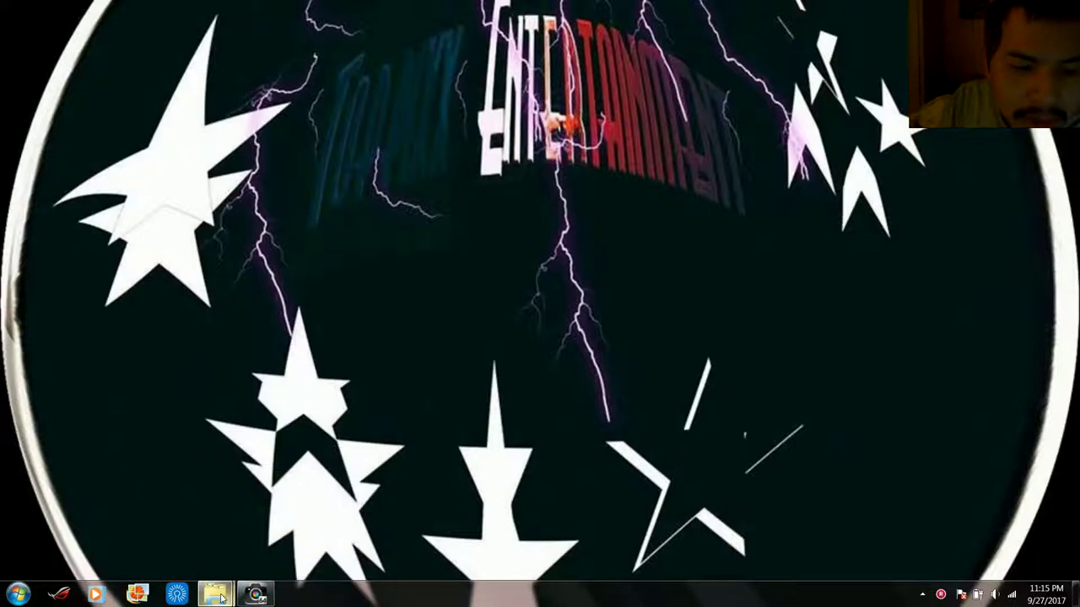
pyautogui.click(257, 594)
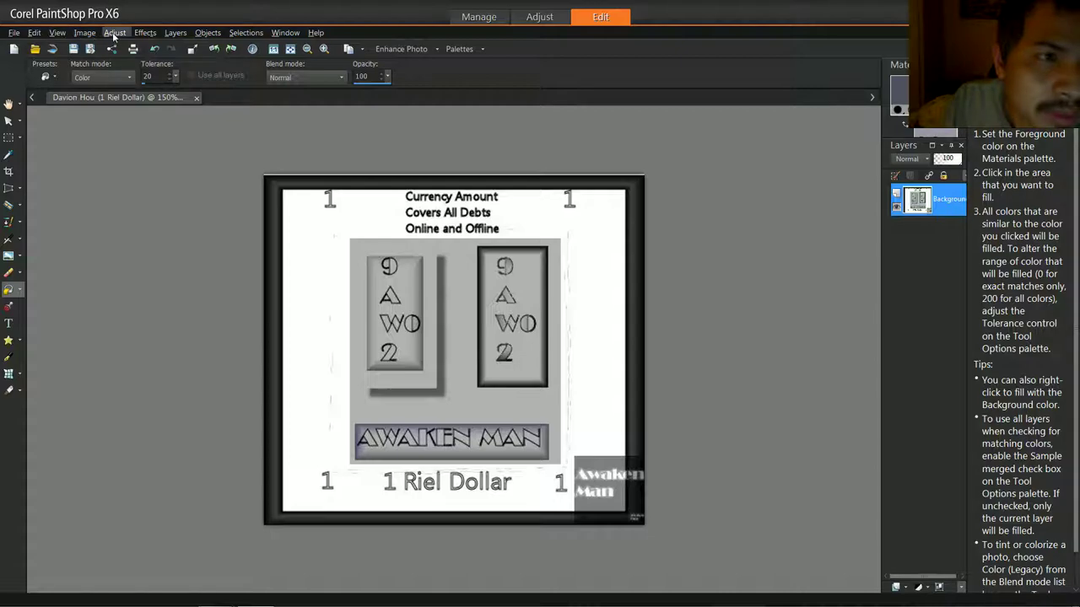
# Start a Digimarc watermark embed with Monitor as target output and copyright year 2006
pyautogui.click(87, 33)
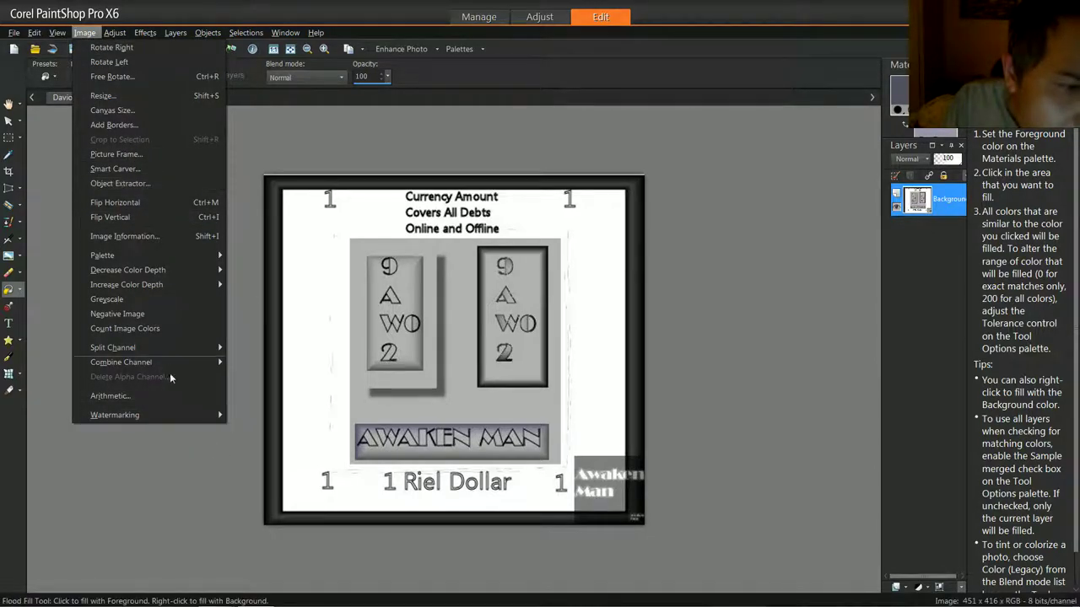
pyautogui.moveTo(115, 415)
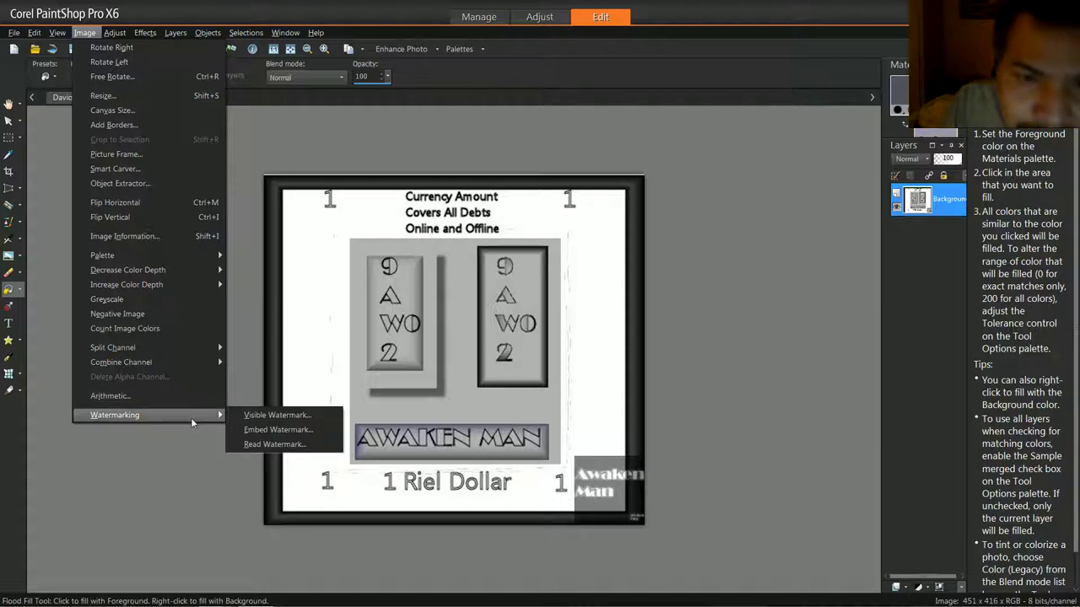
pyautogui.click(237, 429)
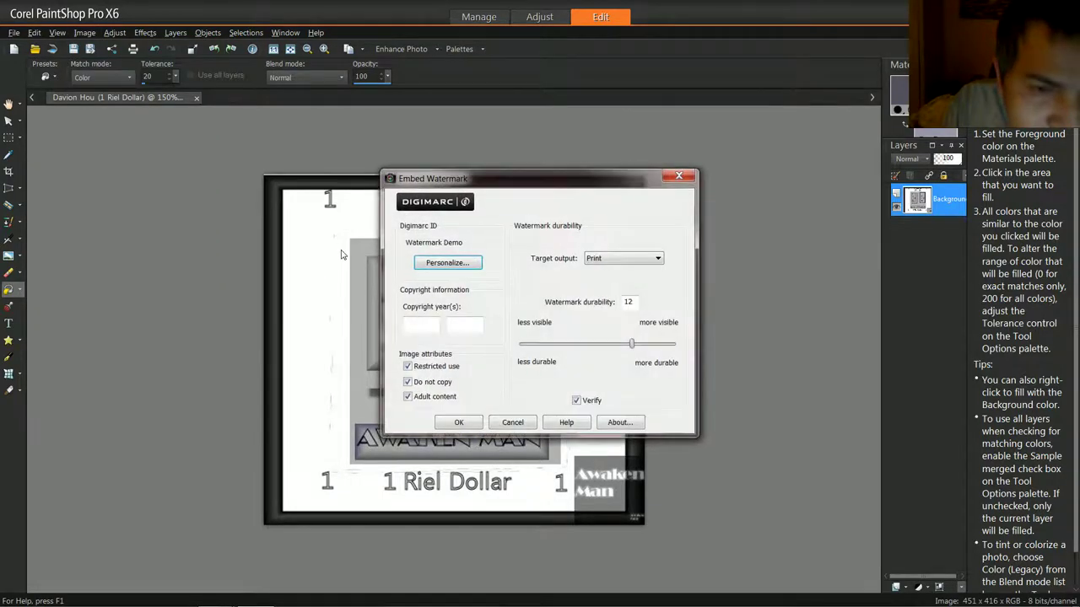
pyautogui.moveTo(500, 176)
pyautogui.mouseDown()
pyautogui.moveTo(424, 176)
pyautogui.moveTo(300, 136)
pyautogui.mouseUp()
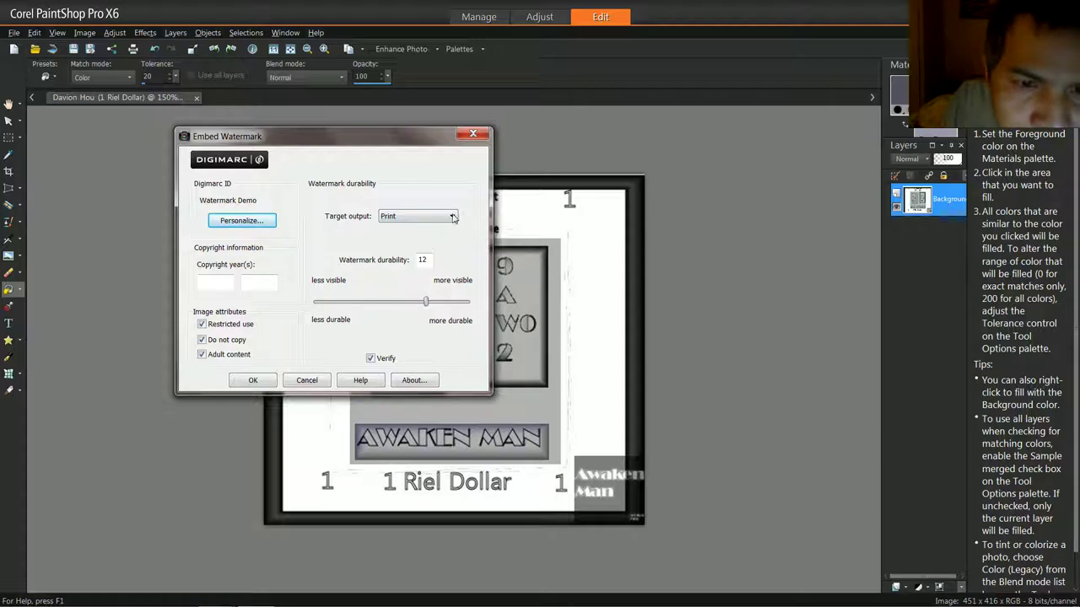
pyautogui.click(454, 218)
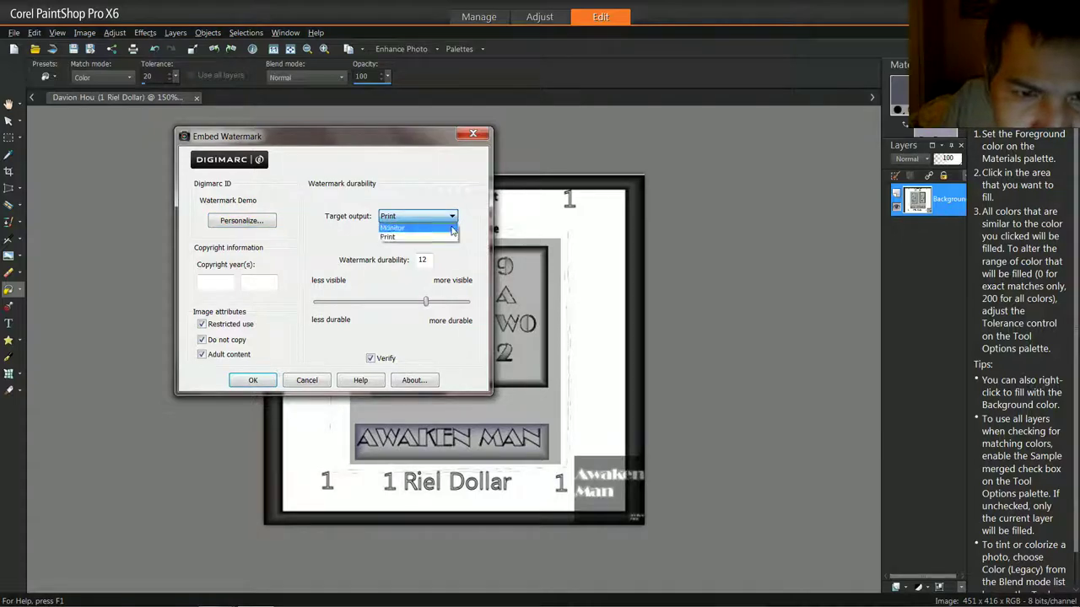
pyautogui.click(391, 227)
pyautogui.click(450, 304)
pyautogui.write('2006')
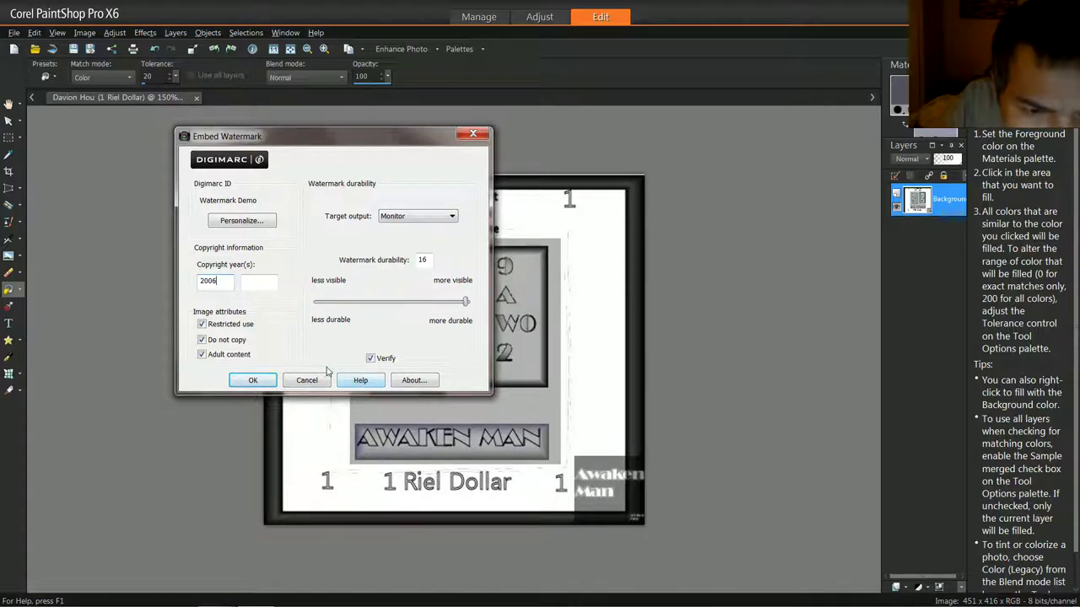
# Embed the watermark, close the verification report, and dismiss the already-watermarked warning
pyautogui.click(254, 382)
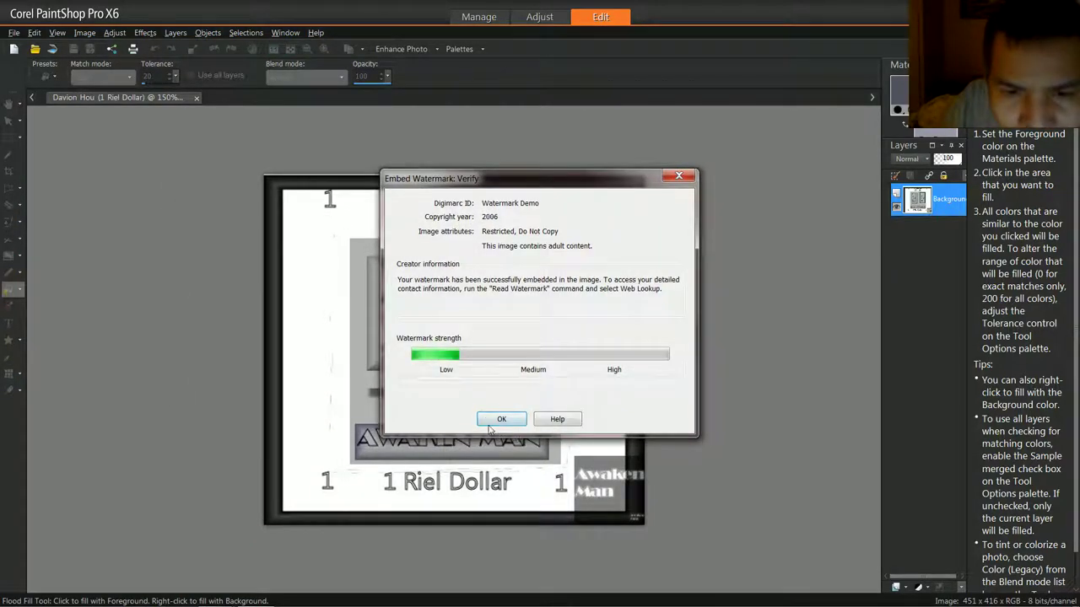
pyautogui.click(501, 419)
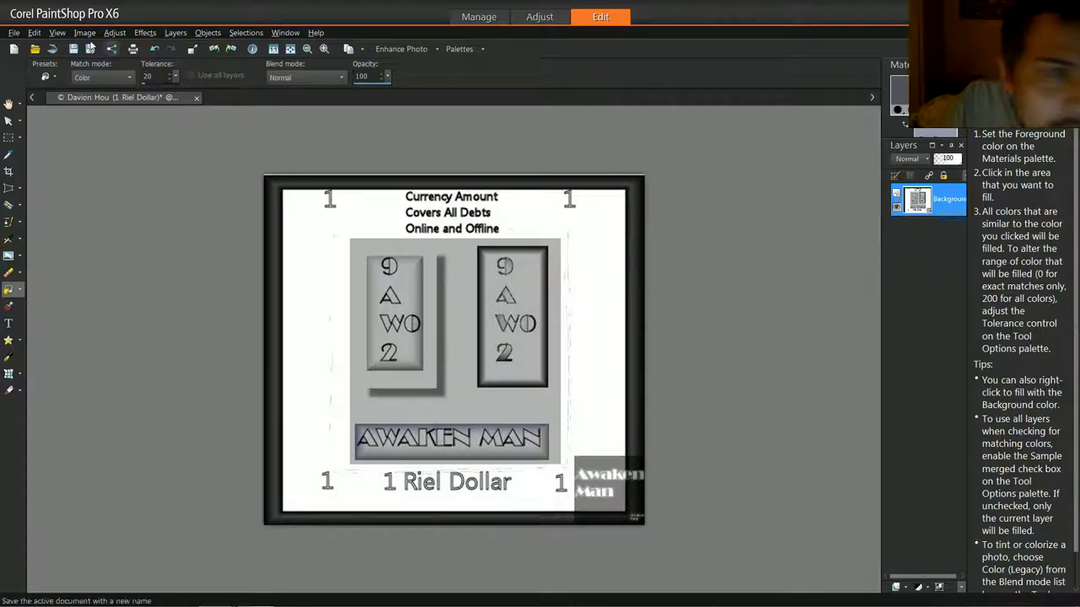
pyautogui.click(84, 32)
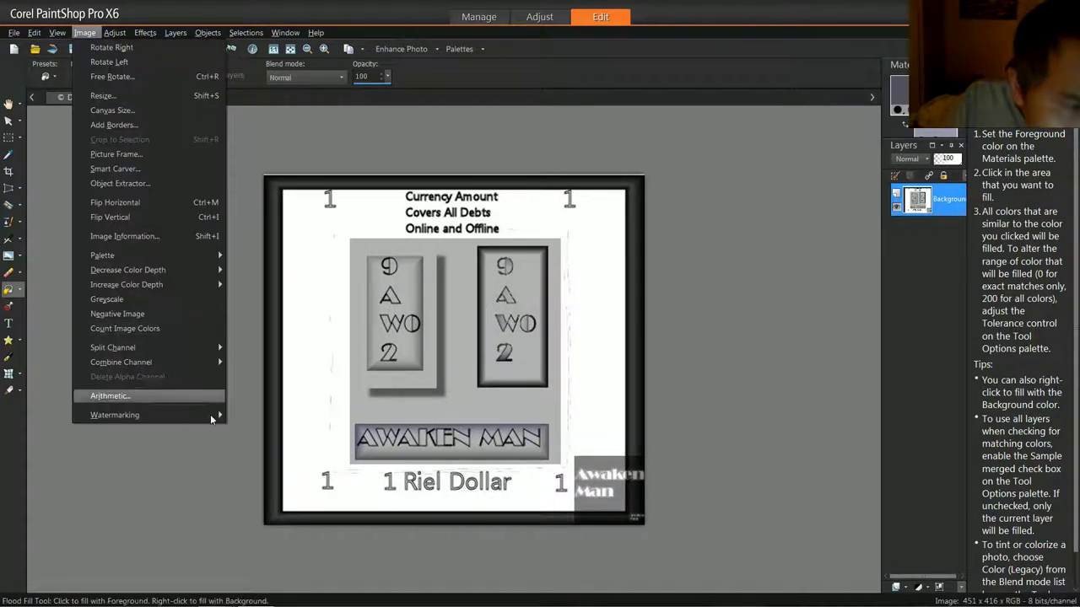
pyautogui.moveTo(115, 415)
pyautogui.click(287, 430)
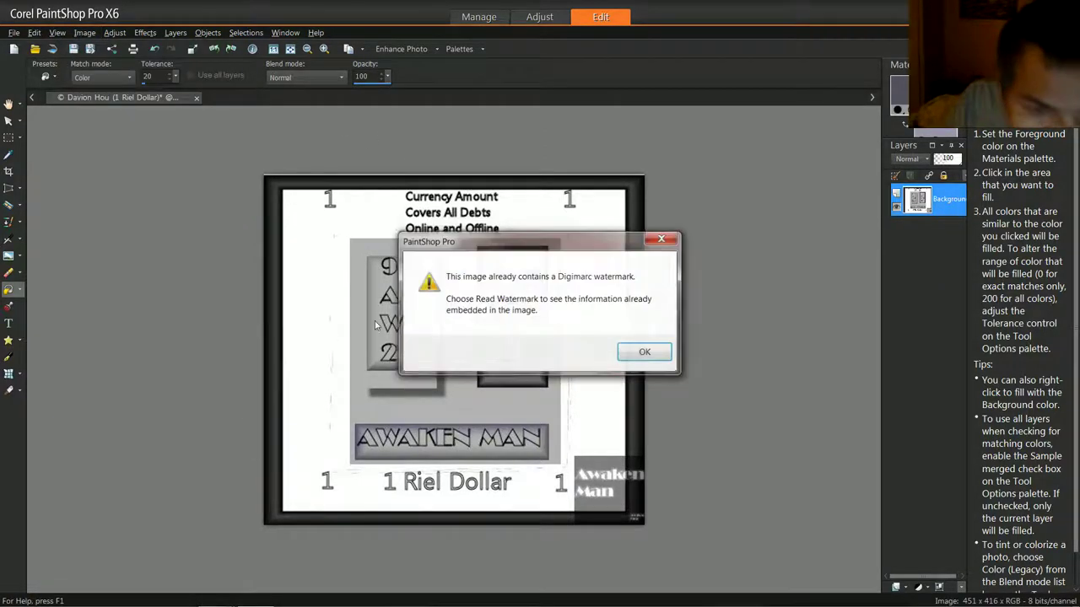
pyautogui.click(644, 353)
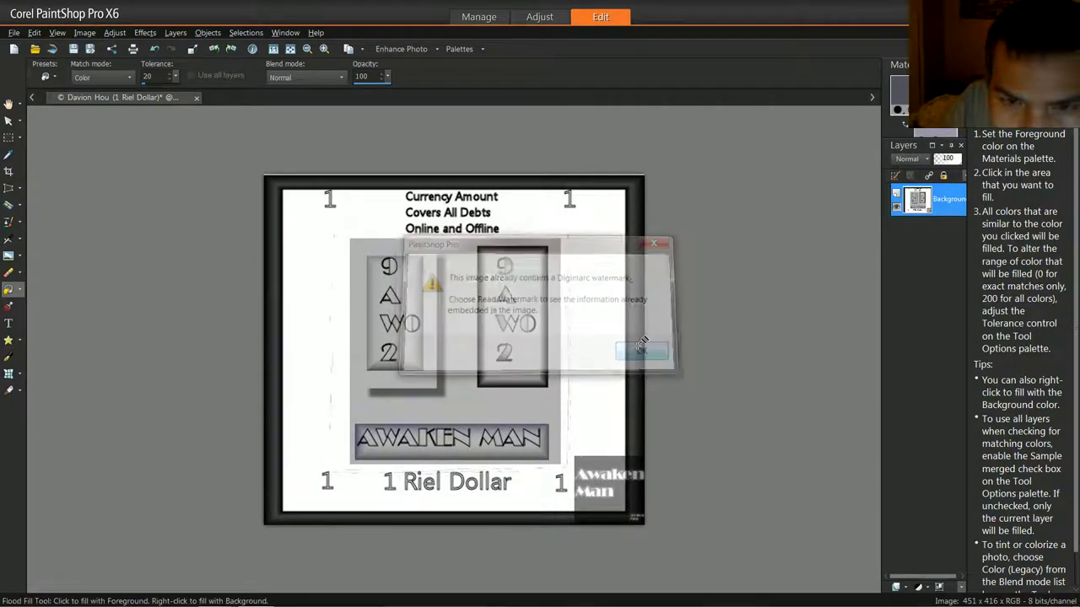
# Read back the watermark, showing Watermark Demo, 2006, then close the information
pyautogui.click(84, 32)
pyautogui.moveTo(115, 415)
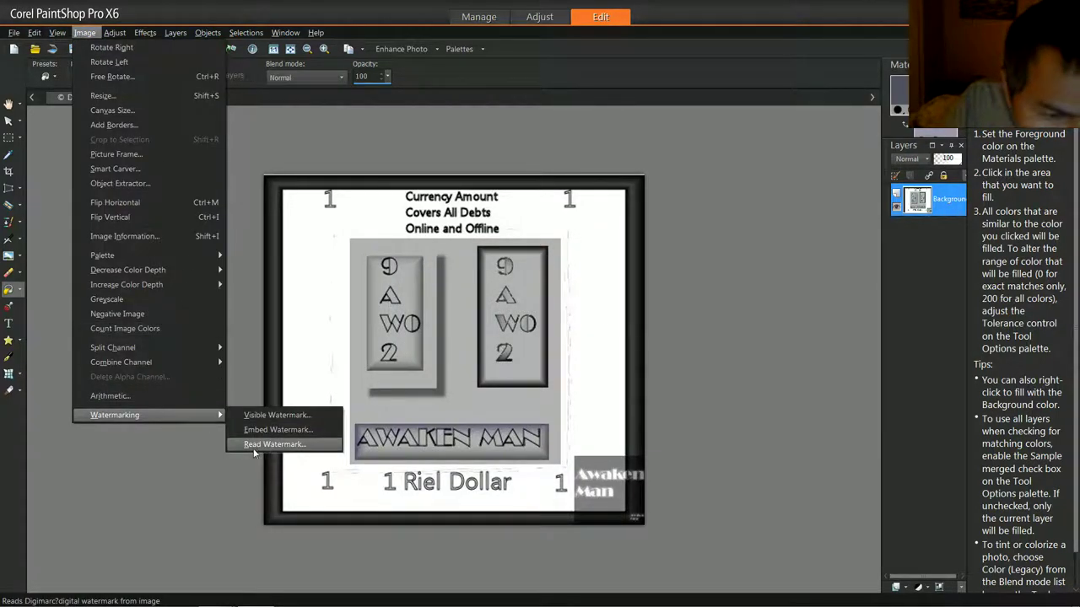
pyautogui.click(255, 445)
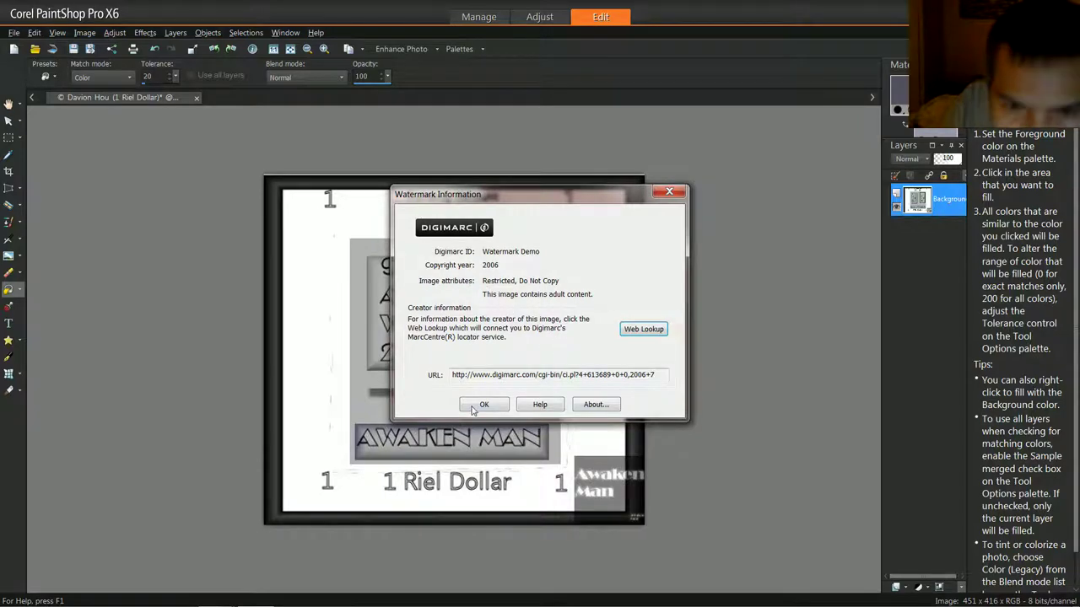
pyautogui.click(483, 405)
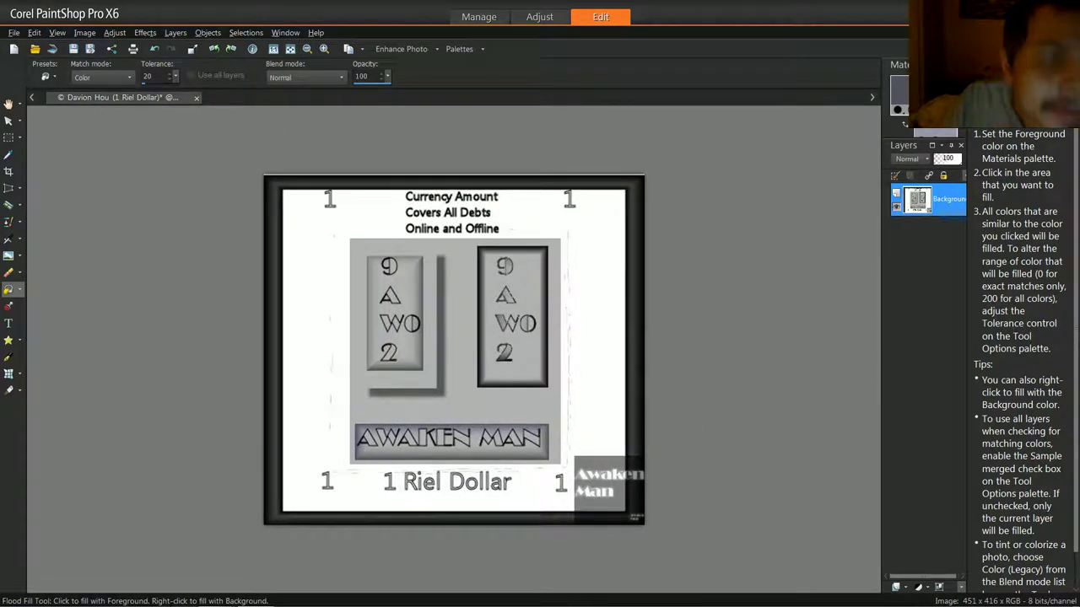
# Open the 1 Riel Dollar file from the Riel Dollars folder, then return to the watermarked image
pyautogui.click(926, 40)
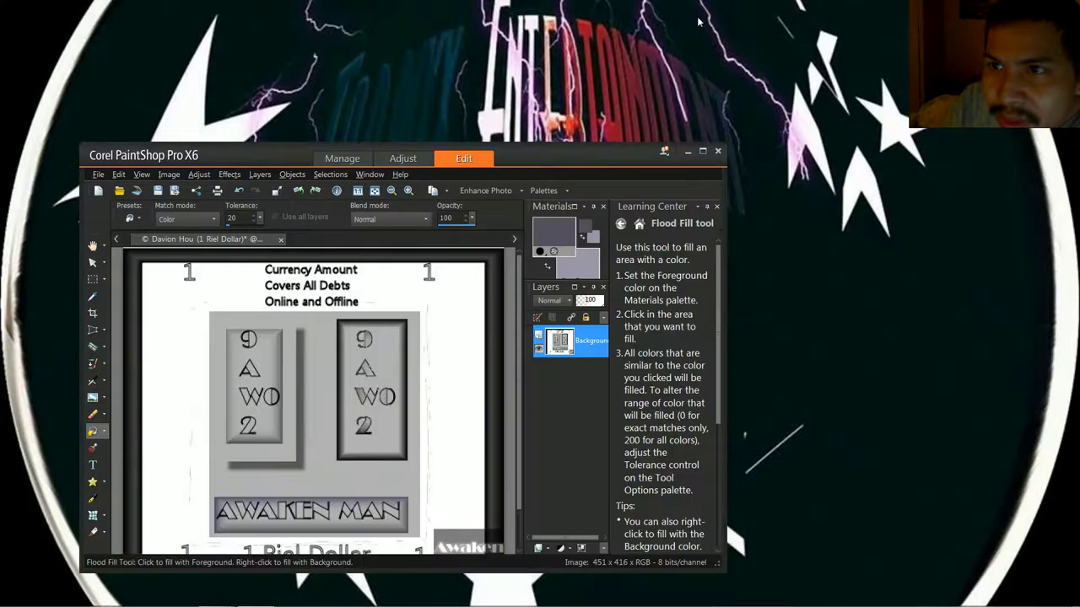
pyautogui.click(702, 152)
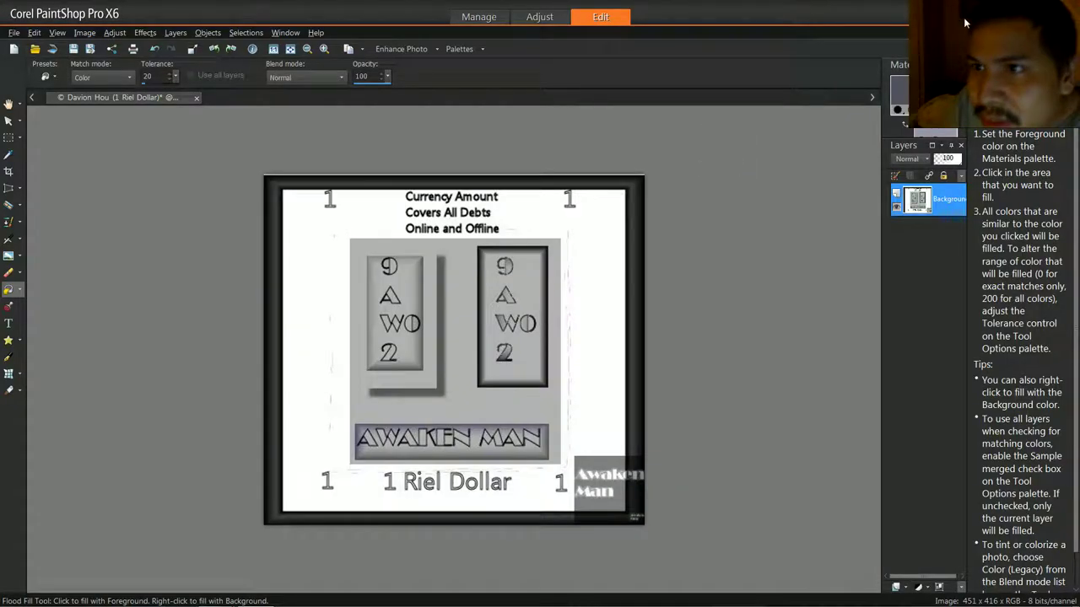
pyautogui.moveTo(214, 594)
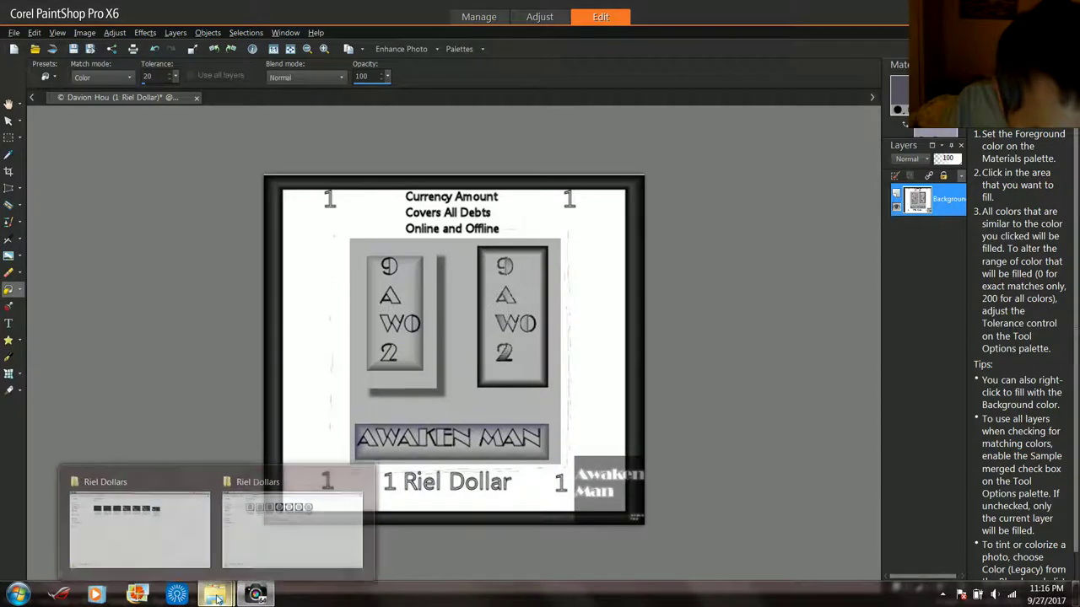
pyautogui.click(139, 523)
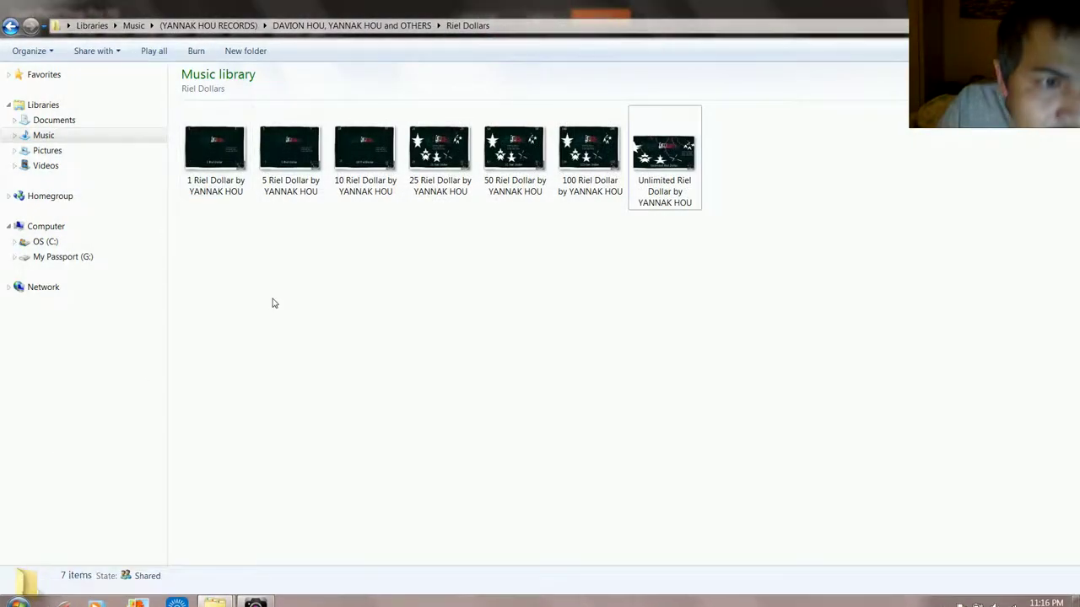
pyautogui.click(216, 157)
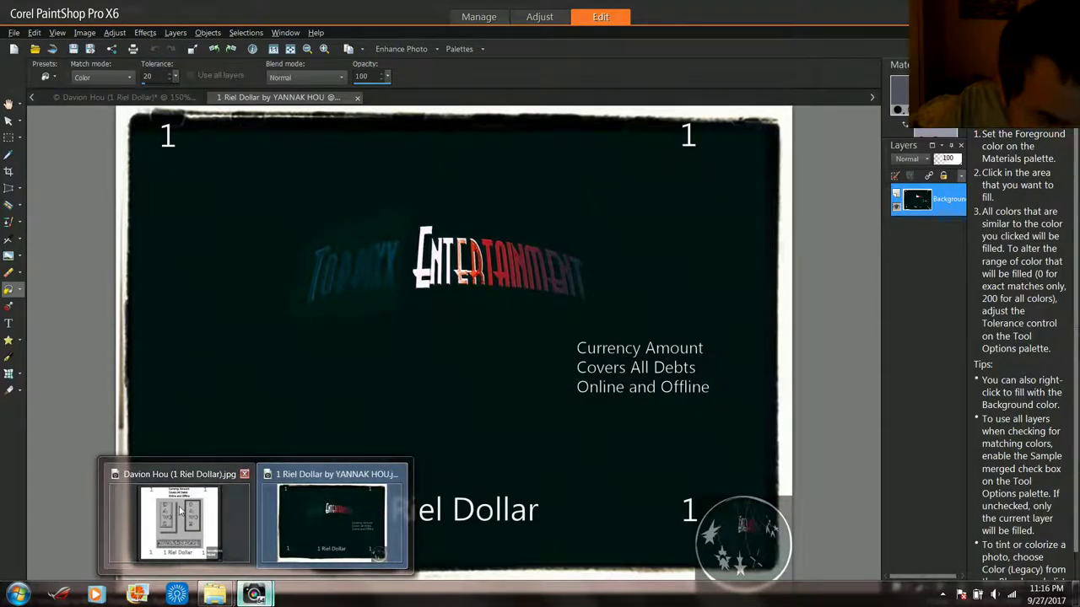
pyautogui.click(179, 519)
pyautogui.click(13, 32)
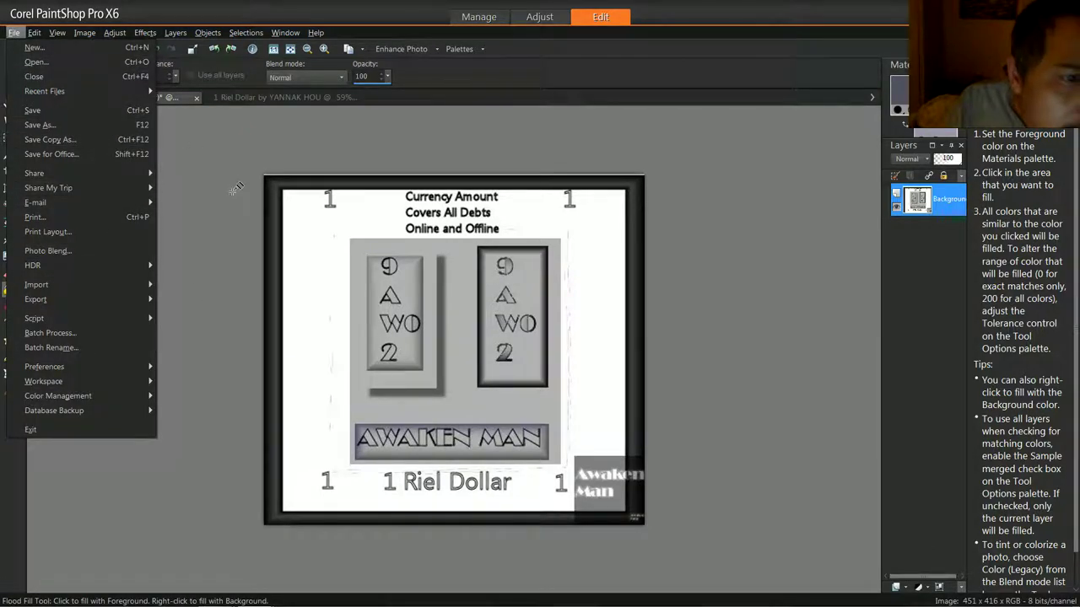
pyautogui.click(113, 128)
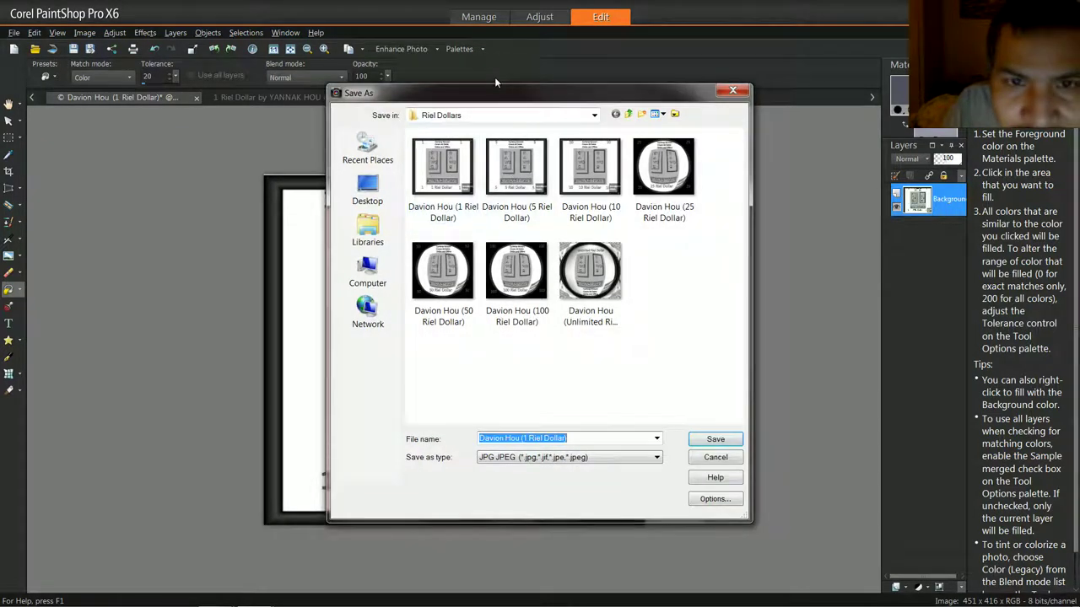
pyautogui.moveTo(527, 114); pyautogui.dragTo(296, 122)
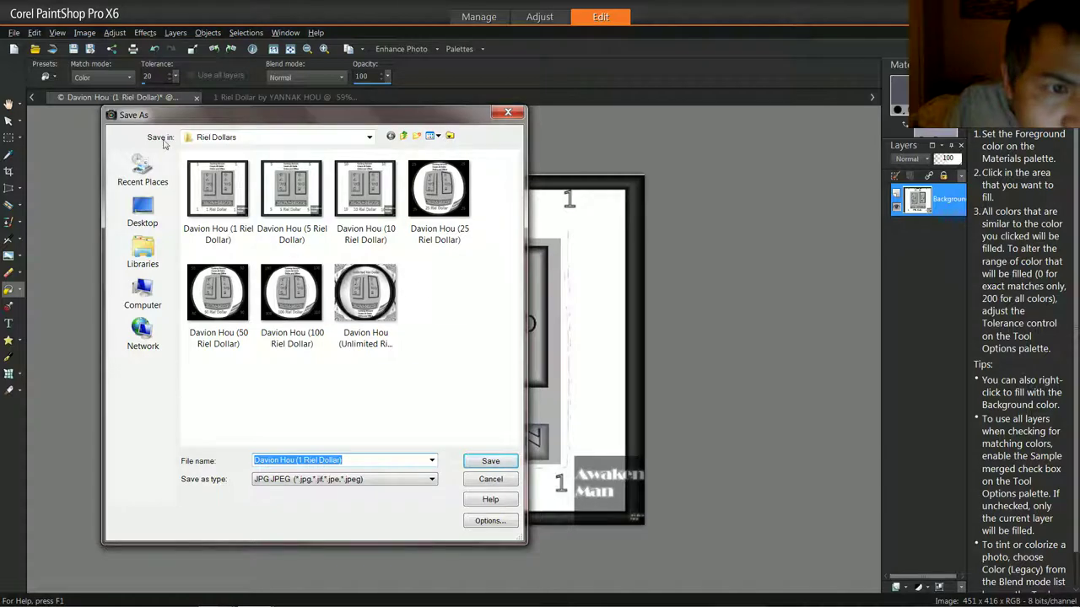
pyautogui.click(405, 138)
pyautogui.click(391, 136)
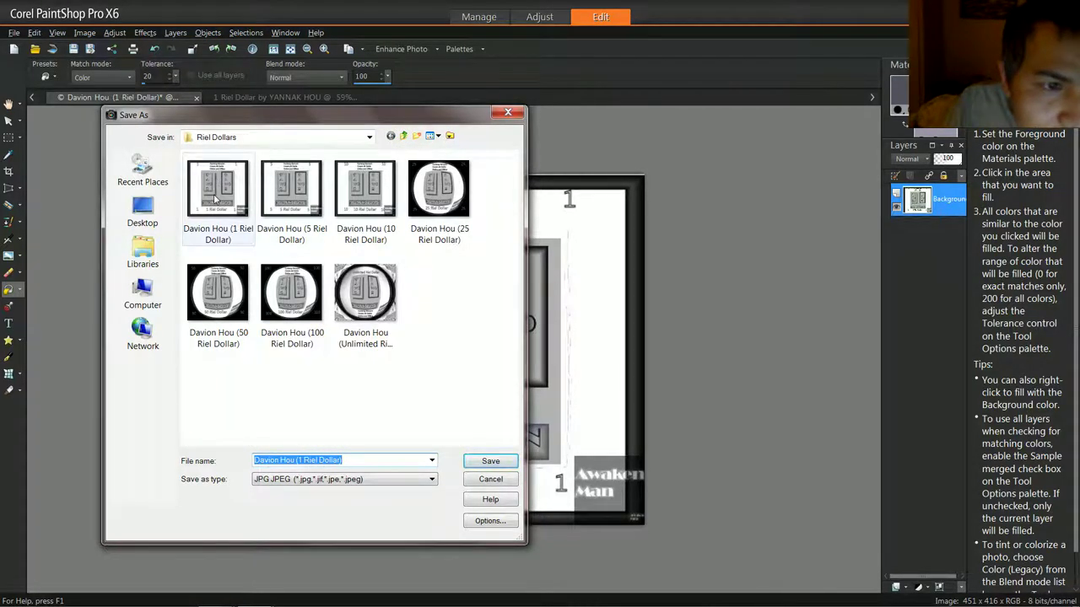
pyautogui.click(217, 193)
pyautogui.click(490, 461)
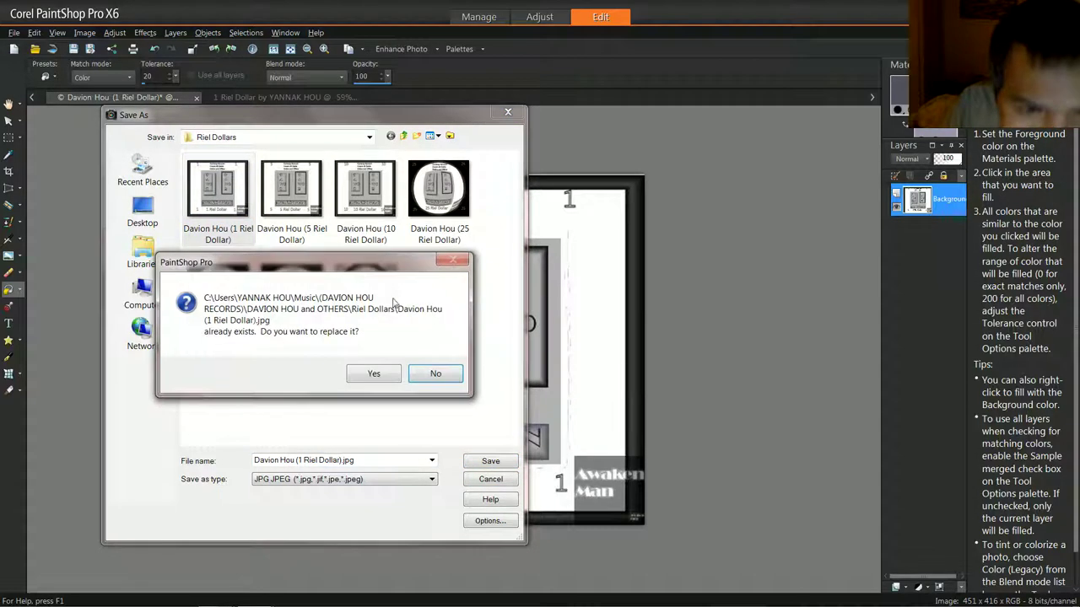
pyautogui.click(374, 373)
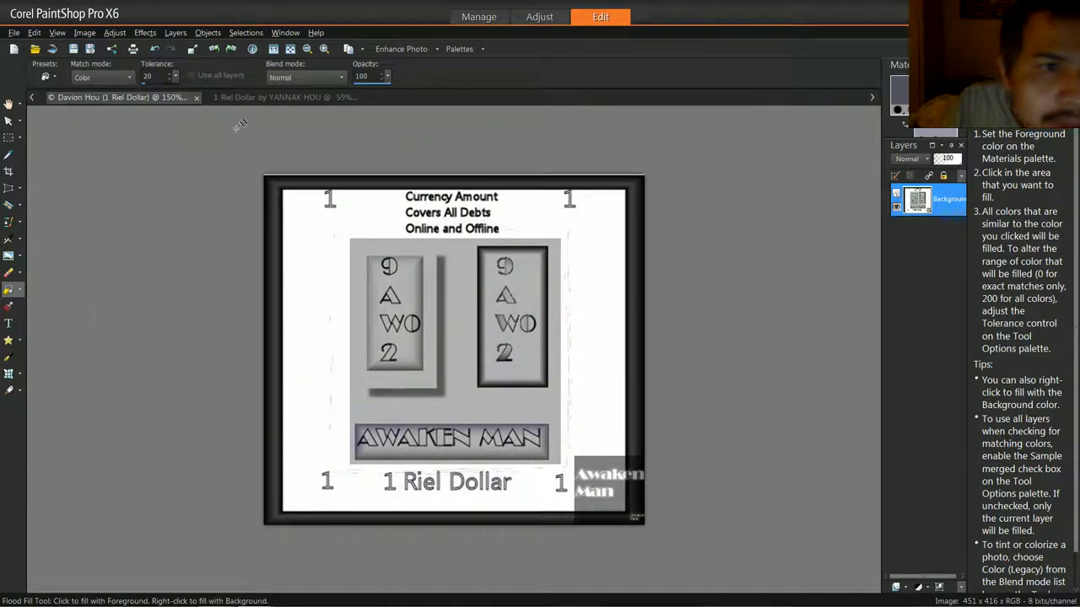
# Watermark the YANNAK HOU 1 Riel Dollar image with copyright year 1983 and durability 16
pyautogui.click(278, 97)
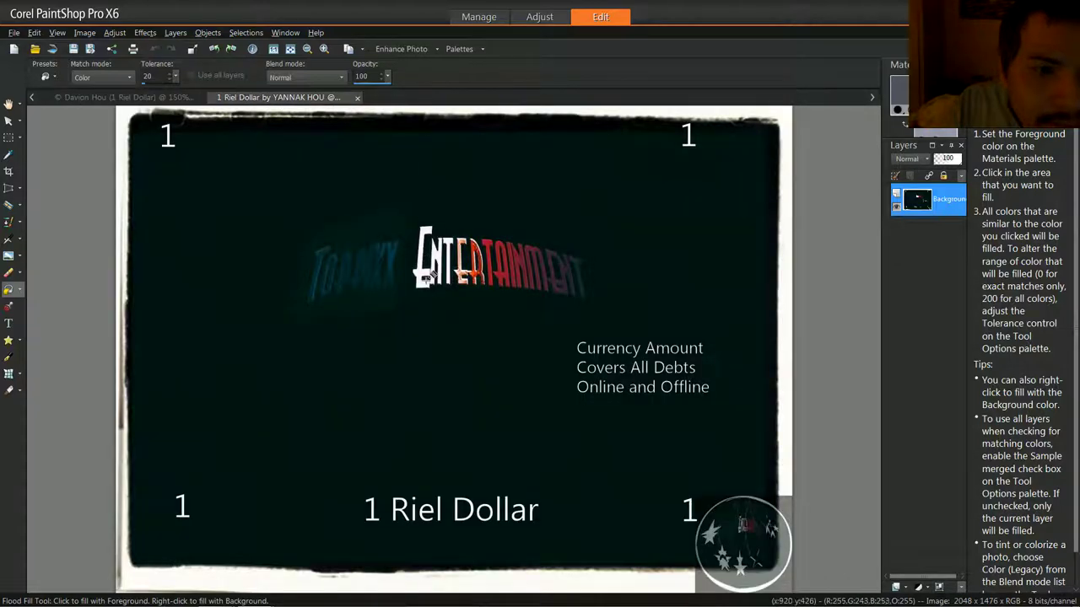
pyautogui.click(85, 32)
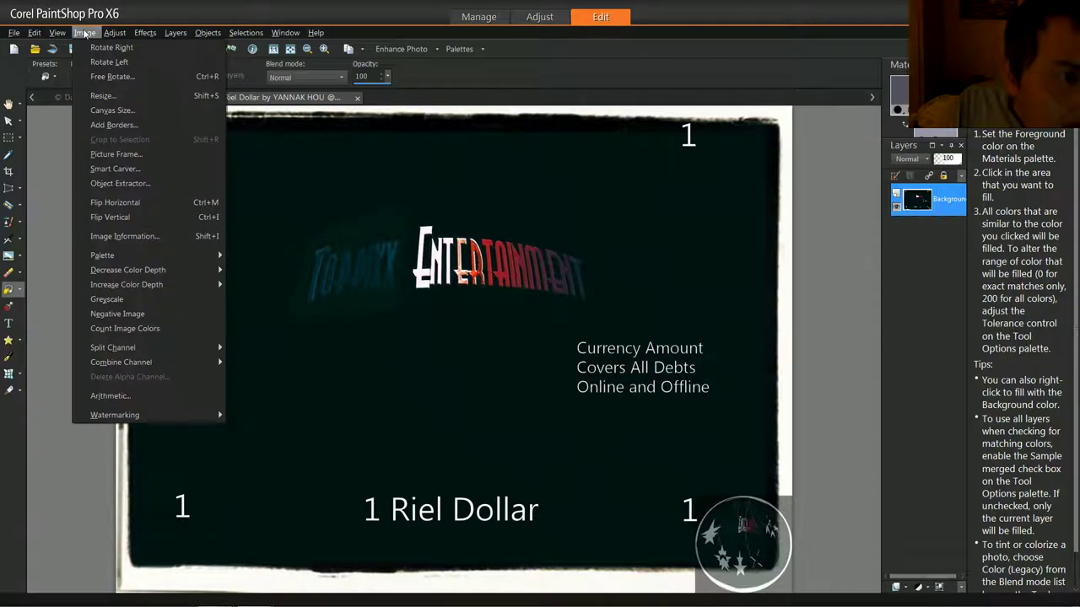
pyautogui.moveTo(115, 415)
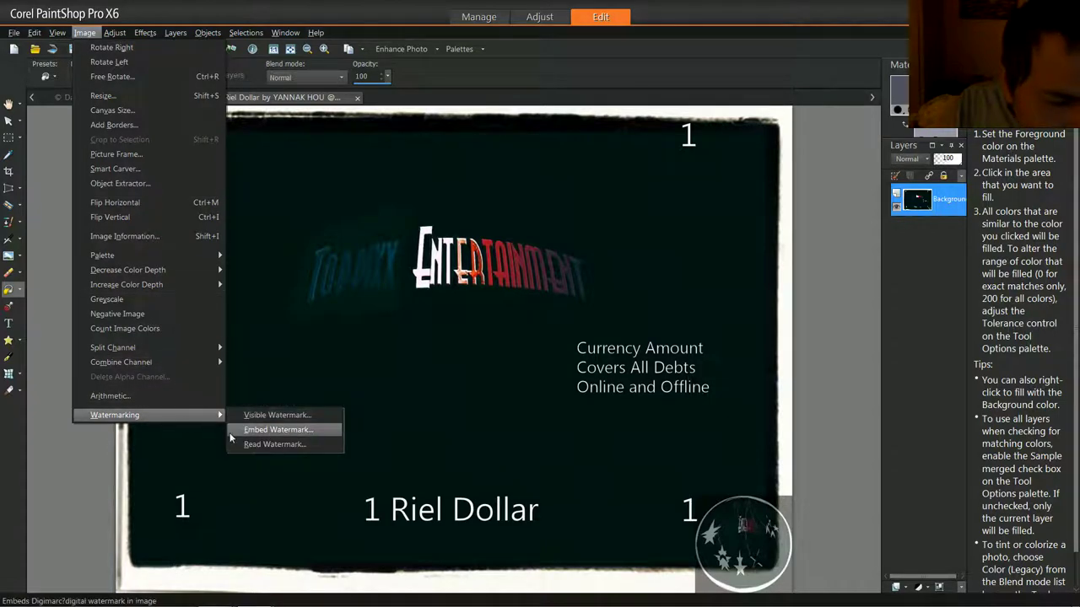
pyautogui.click(278, 430)
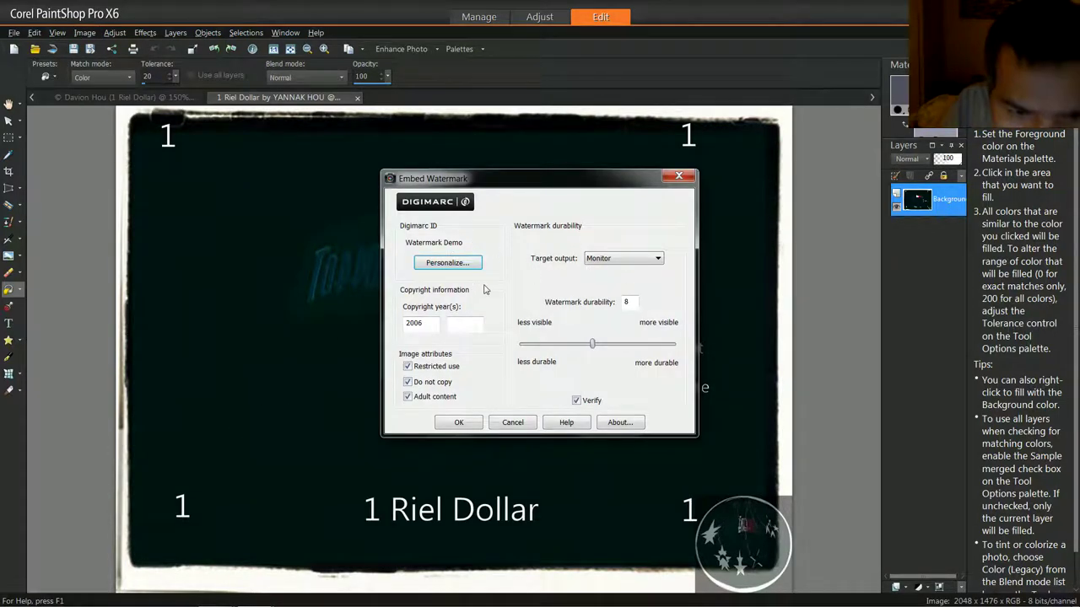
pyautogui.click(426, 323)
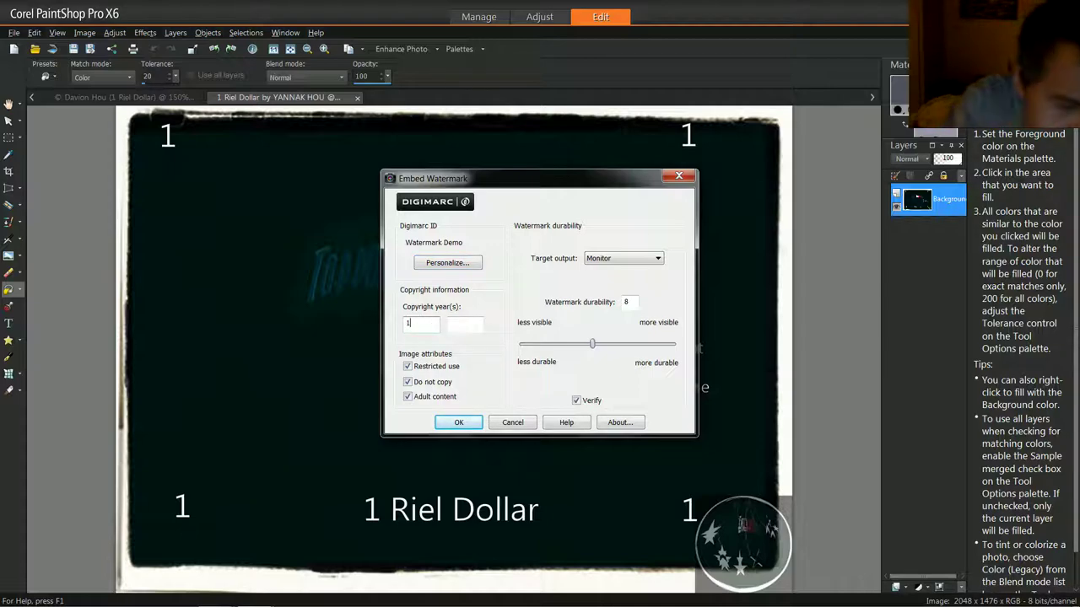
pyautogui.write('1983')
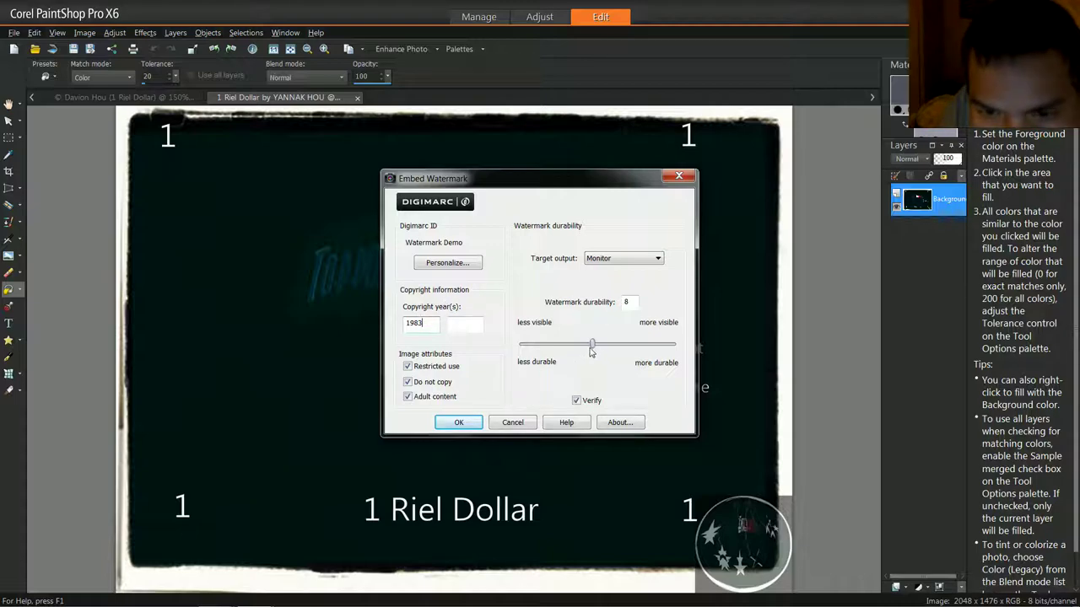
pyautogui.moveTo(651, 344); pyautogui.dragTo(671, 344)
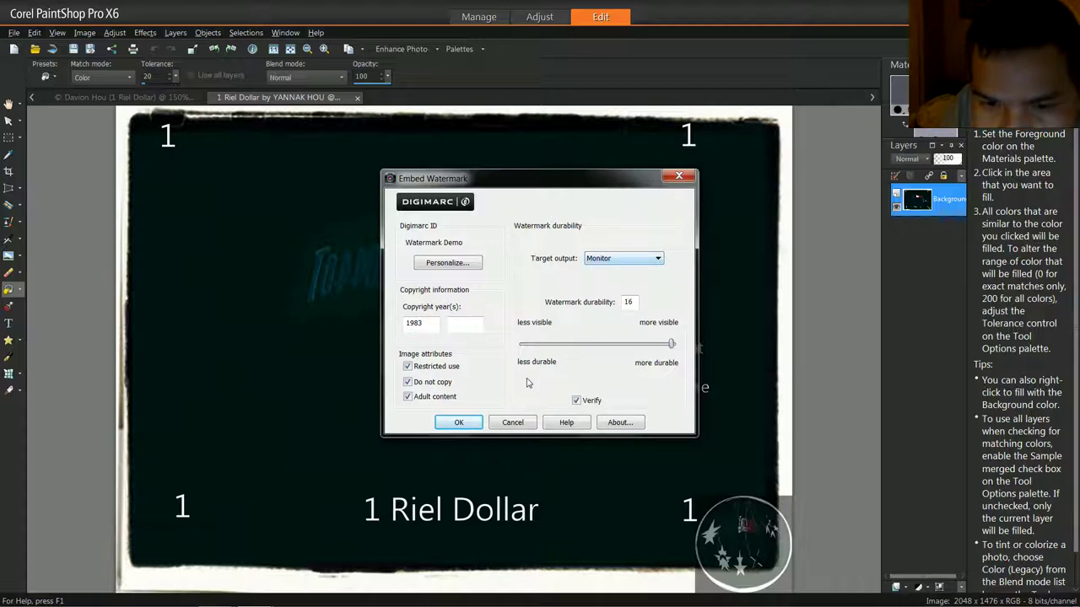
pyautogui.click(458, 423)
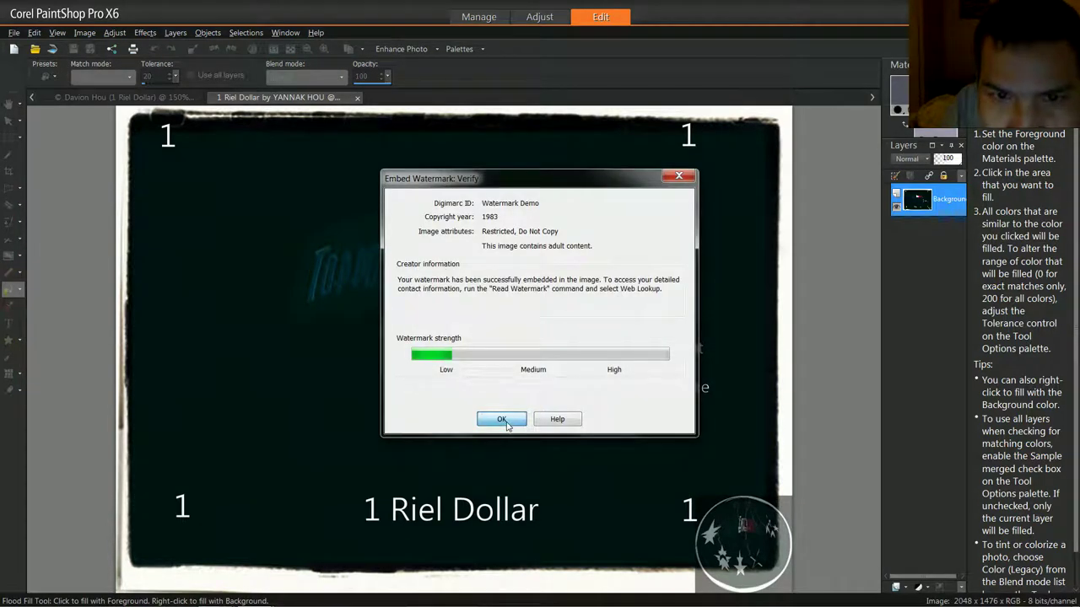
# Close the verification results and read the watermark: Watermark Demo, 1983
pyautogui.click(502, 419)
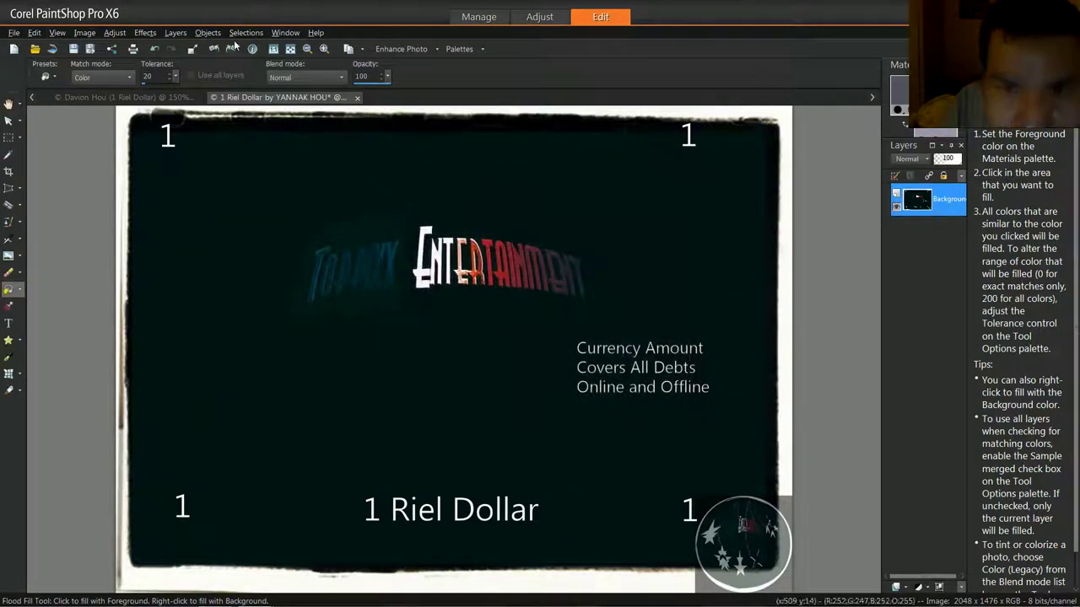
pyautogui.click(84, 32)
pyautogui.moveTo(115, 415)
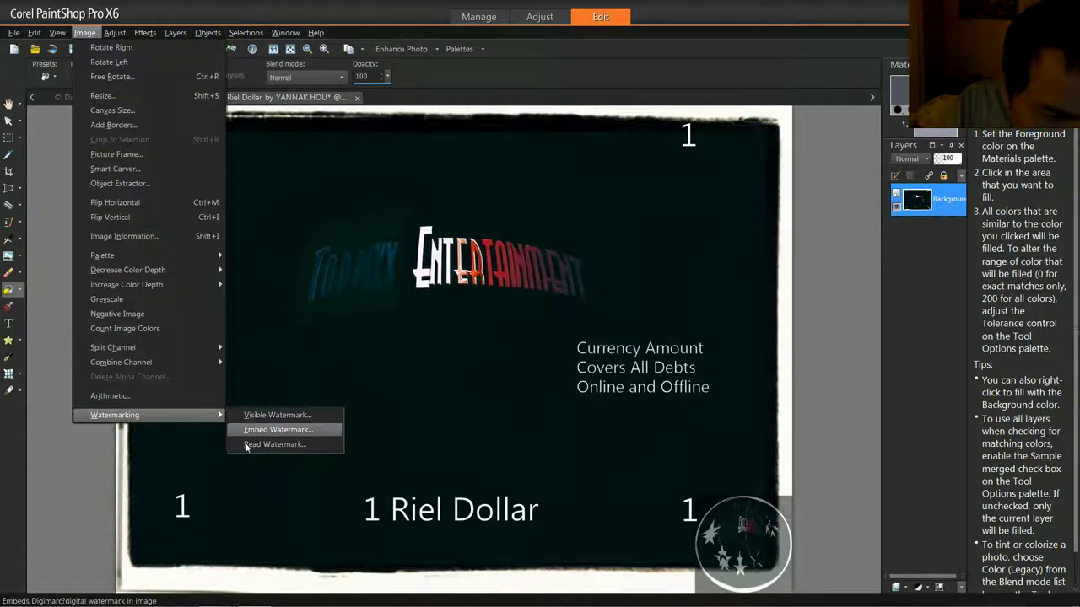
pyautogui.click(273, 445)
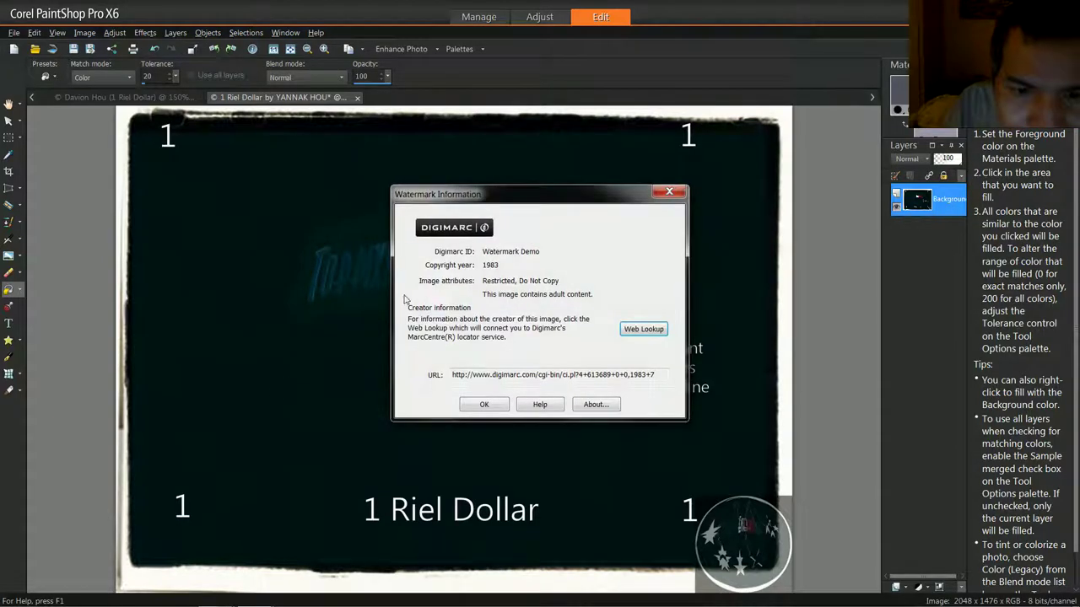
pyautogui.click(483, 404)
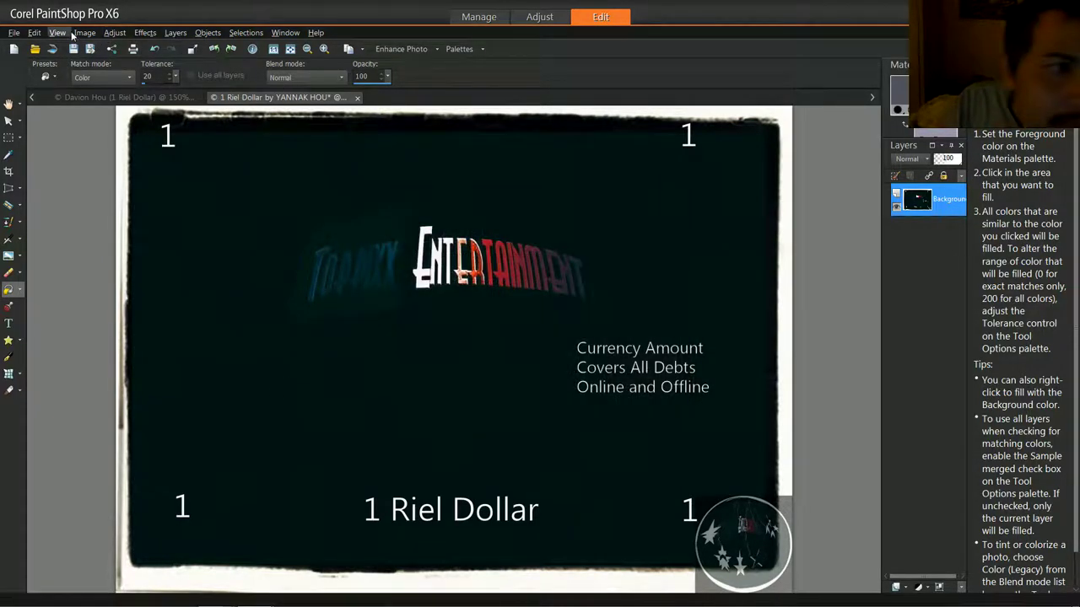
# Retry embedding, dismiss the already-watermarked warning, and re-read the watermark information
pyautogui.click(85, 32)
pyautogui.moveTo(114, 415)
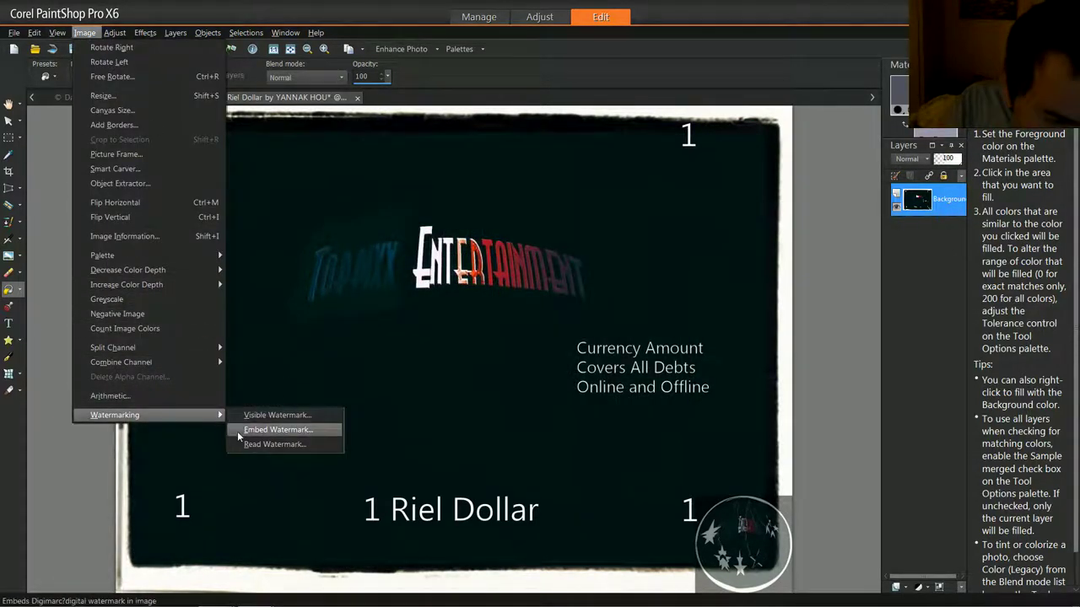
pyautogui.click(279, 430)
pyautogui.click(594, 371)
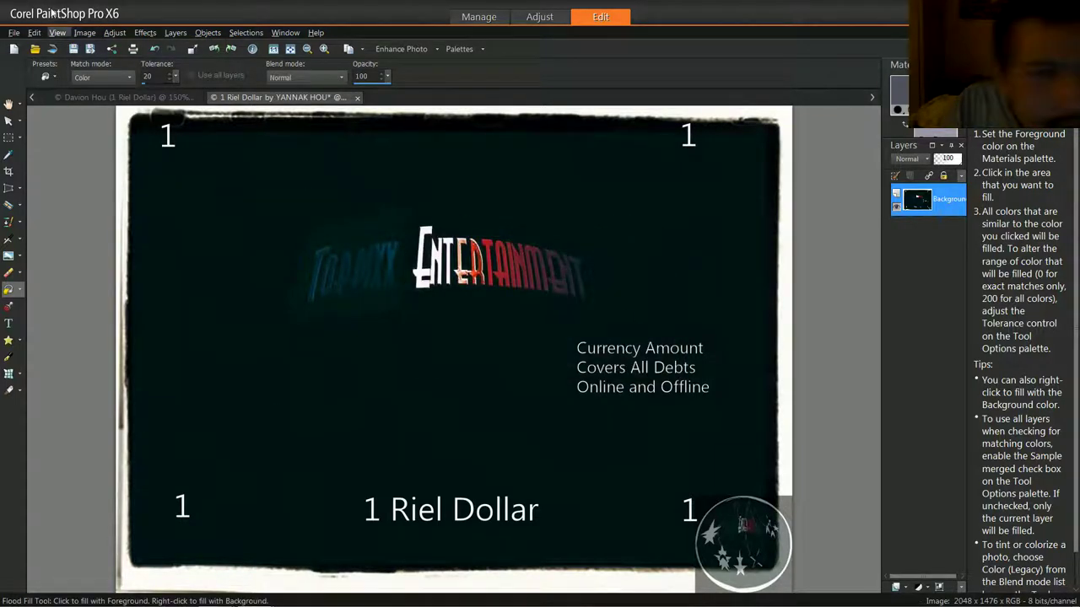
pyautogui.click(84, 32)
pyautogui.moveTo(115, 415)
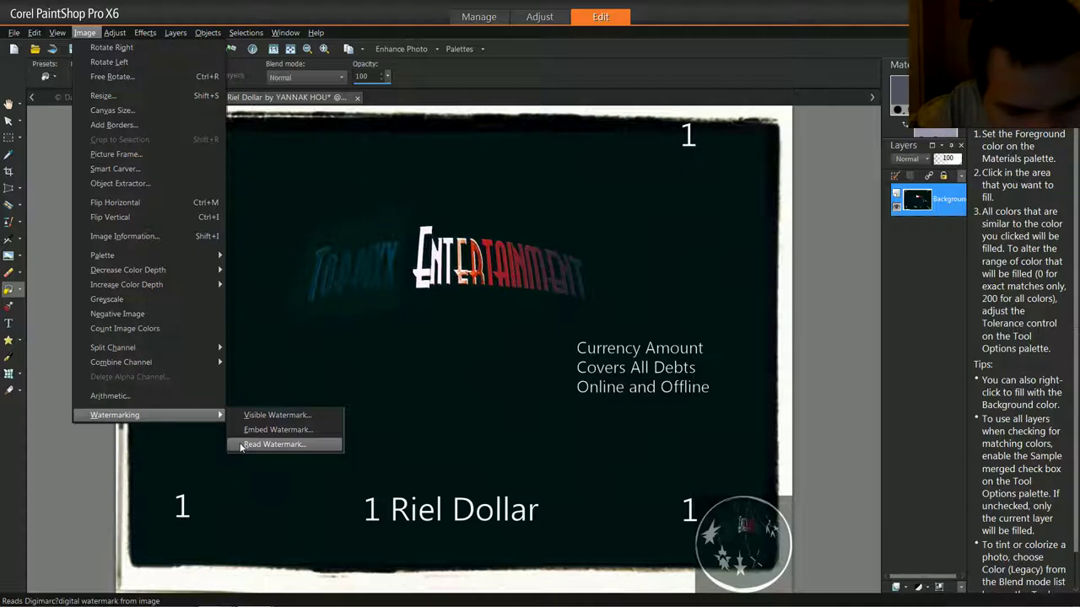
pyautogui.click(274, 445)
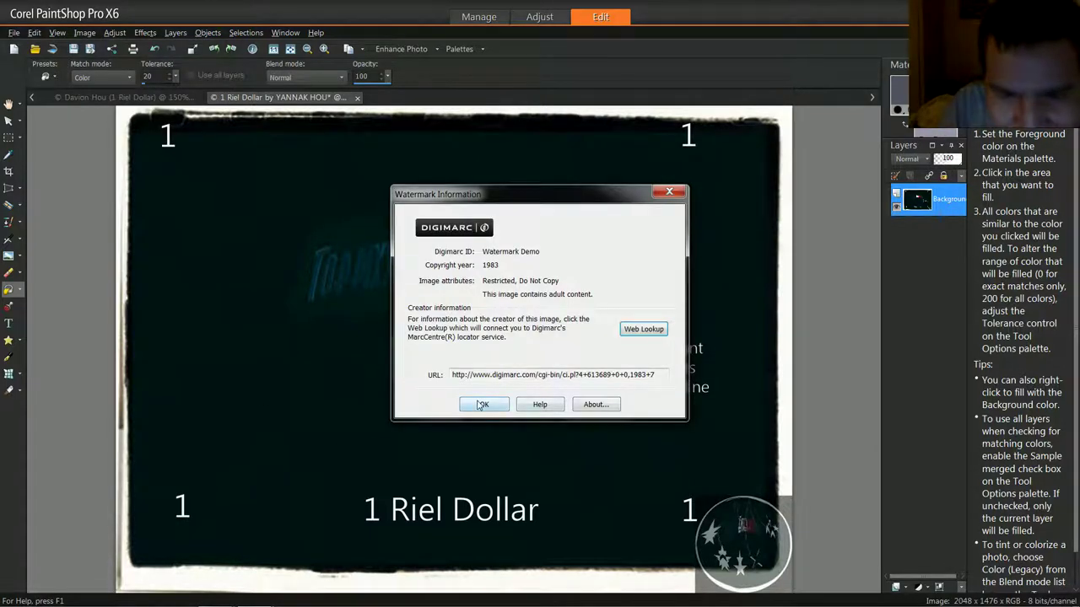
pyautogui.click(482, 405)
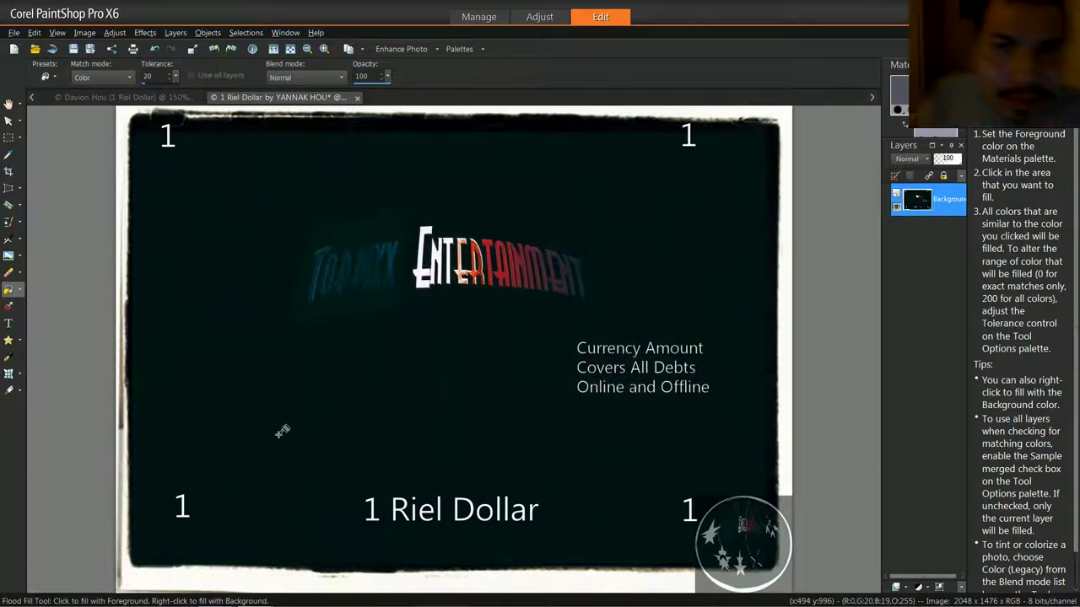